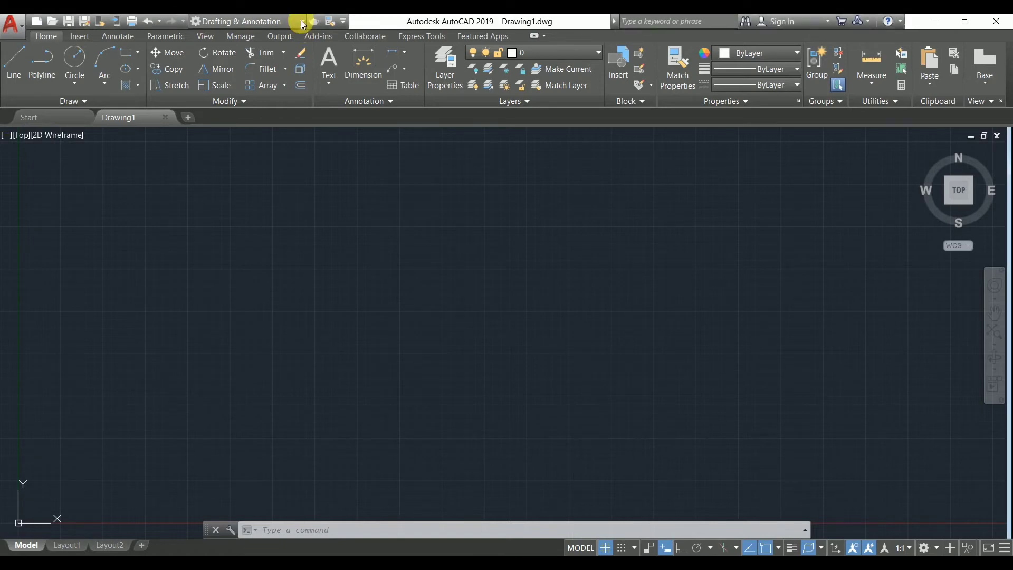
Browse the workspace list twice without changing it, keeping Drafting & Annotation current
left_click(304, 24)
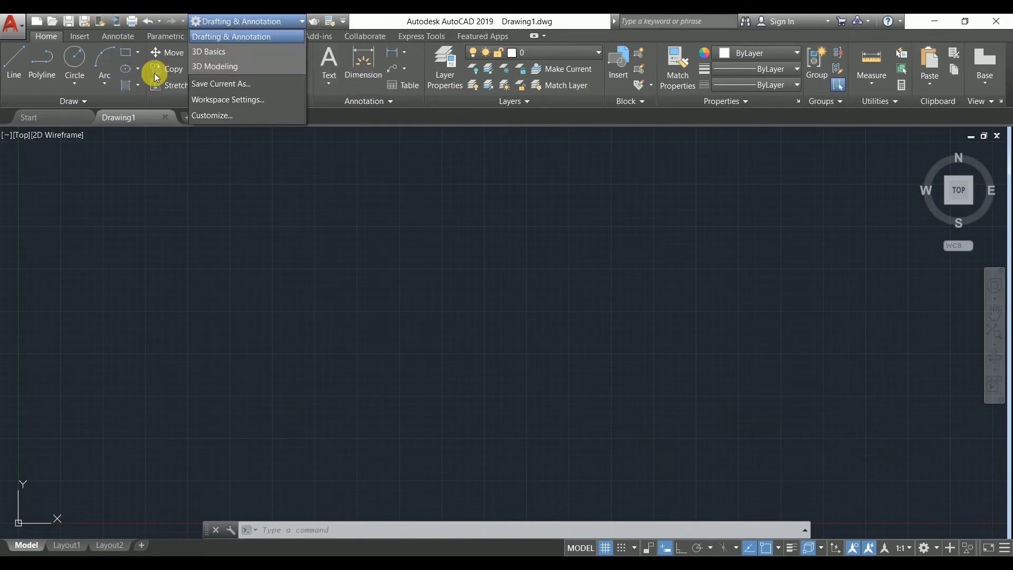
left_click(207, 169)
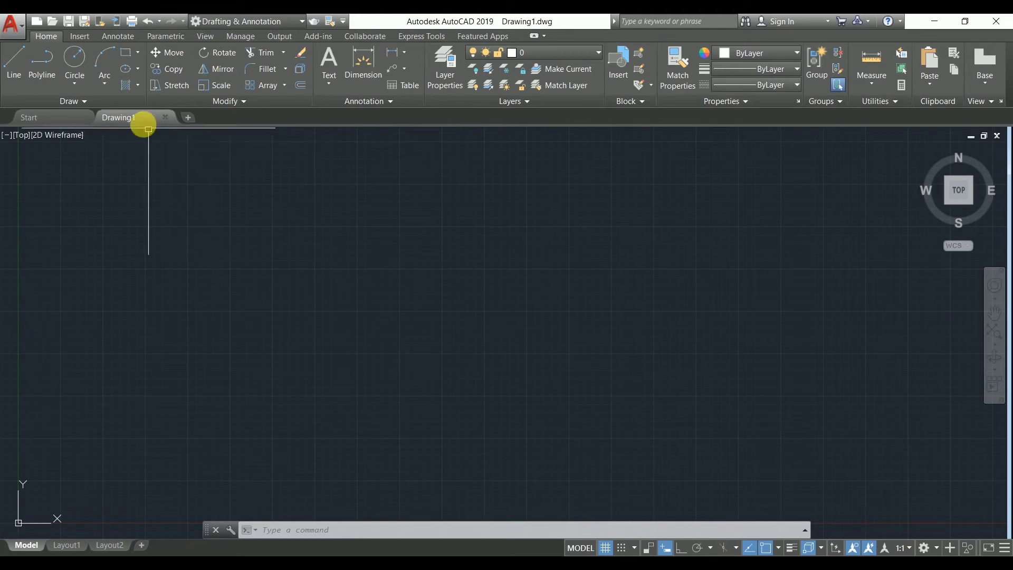
left_click(261, 19)
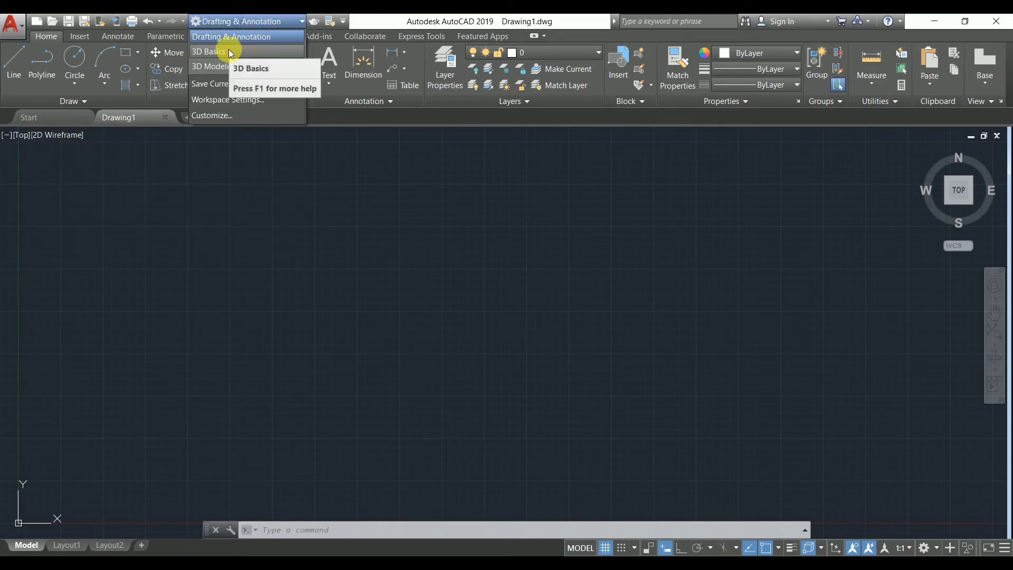
left_click(355, 242)
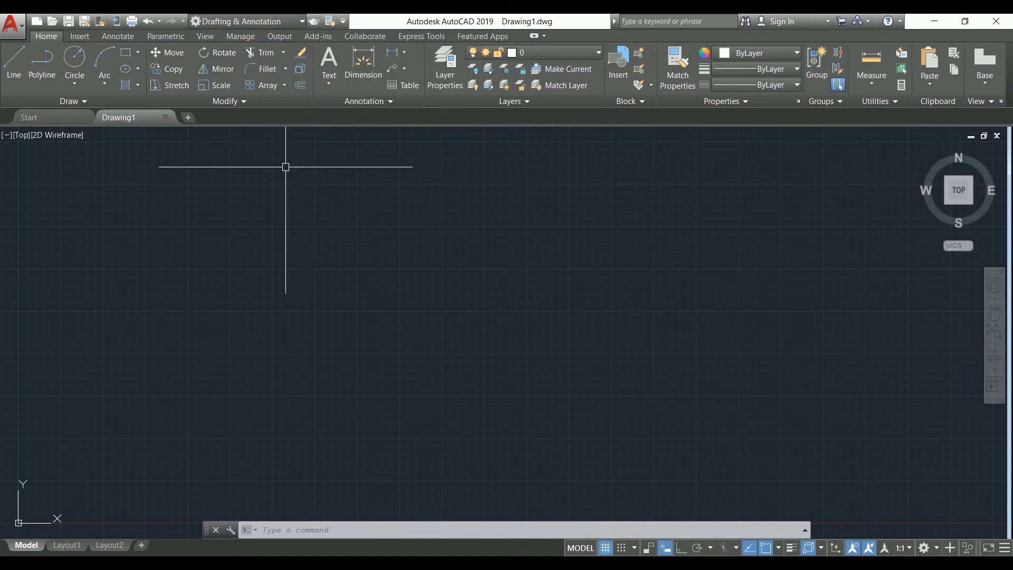
Review the Quick Access Toolbar customization options, then bring up the workspace choices again
left_click(344, 22)
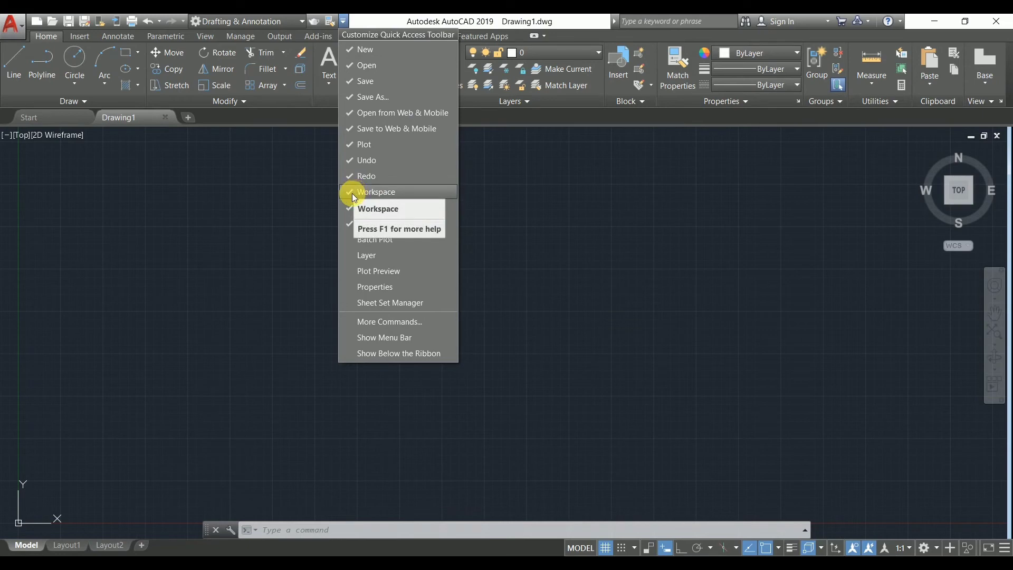
left_click(282, 192)
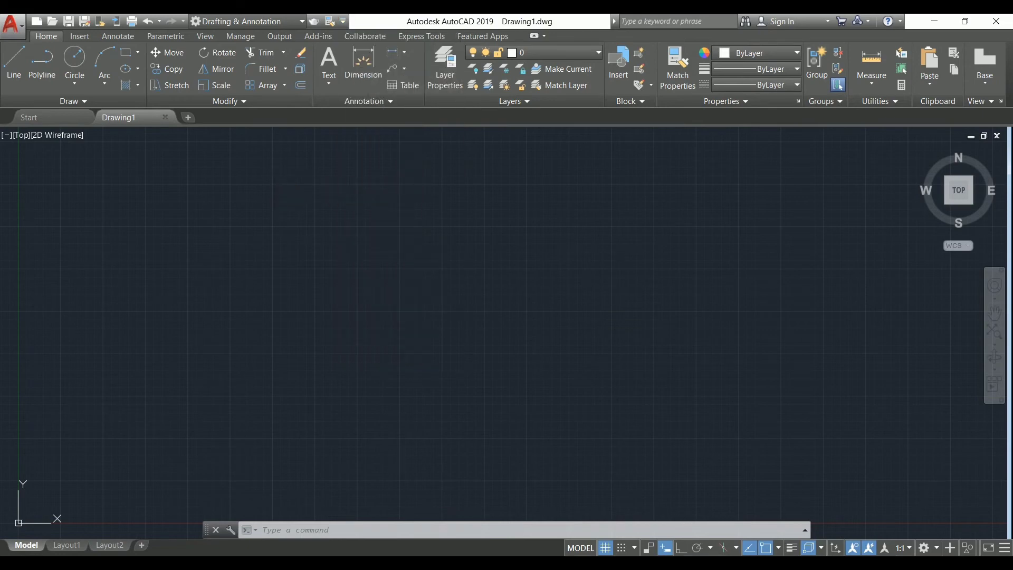
left_click(272, 24)
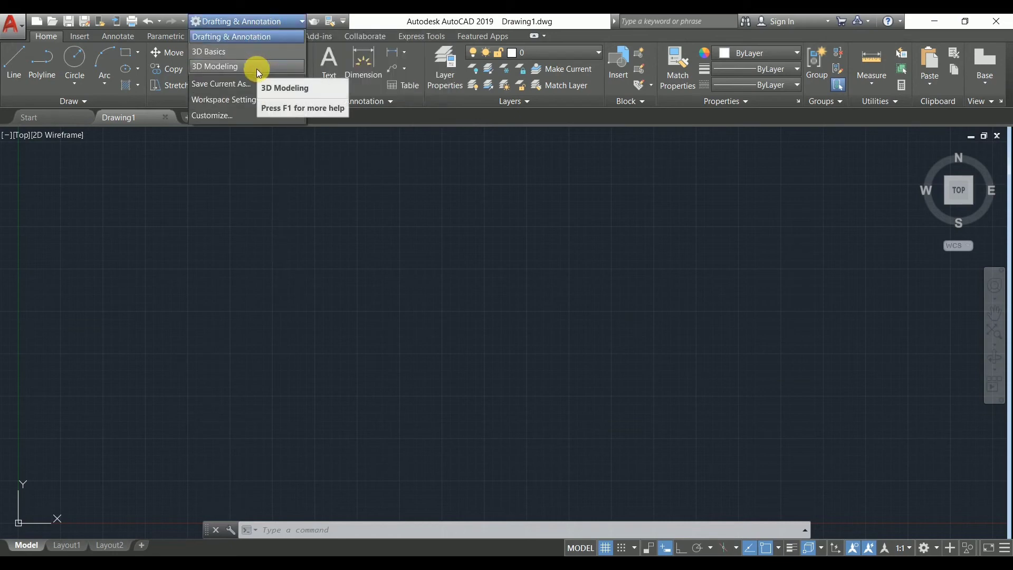
Choose 3D Modeling as the workspace so the ribbon reloads with Solid, Surface and Mesh tabs
left_click(256, 68)
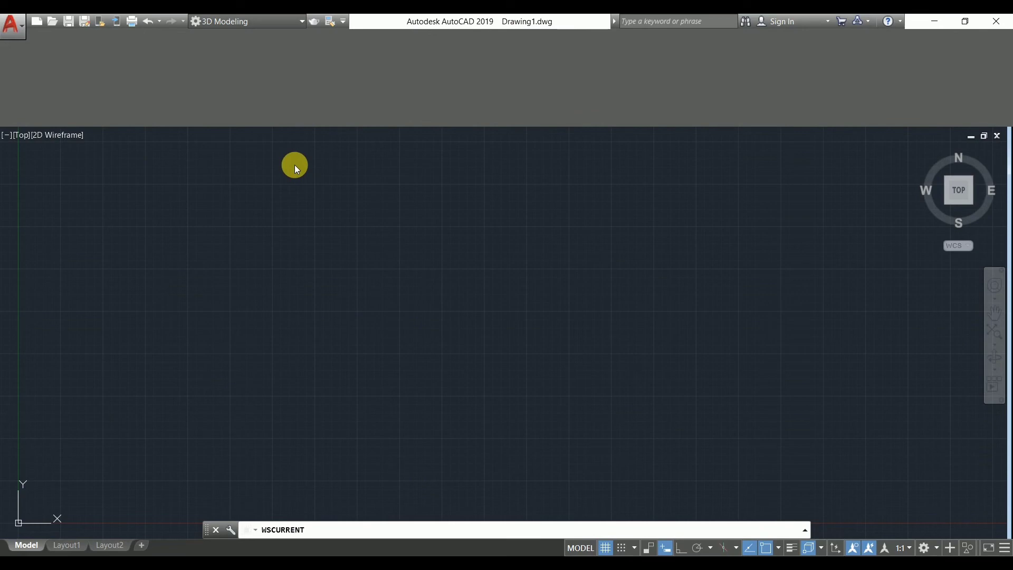